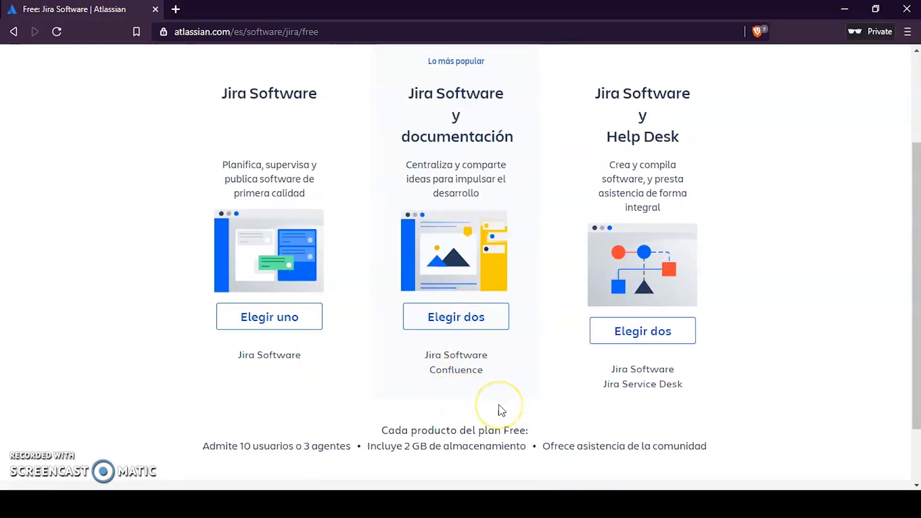
Choose the free plan with Jira Software only and create an Atlassian account by signing up with Google
scroll(471, 346, up, 3)
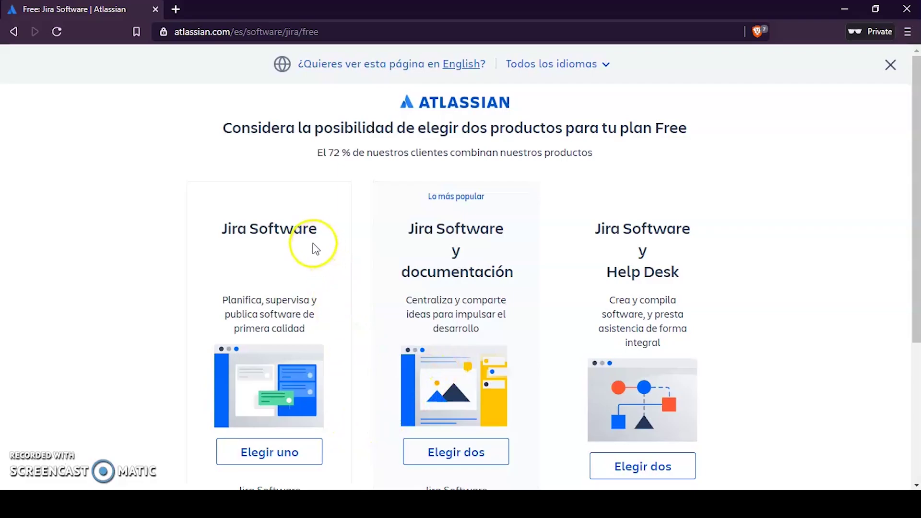
scroll(259, 446, down, 2)
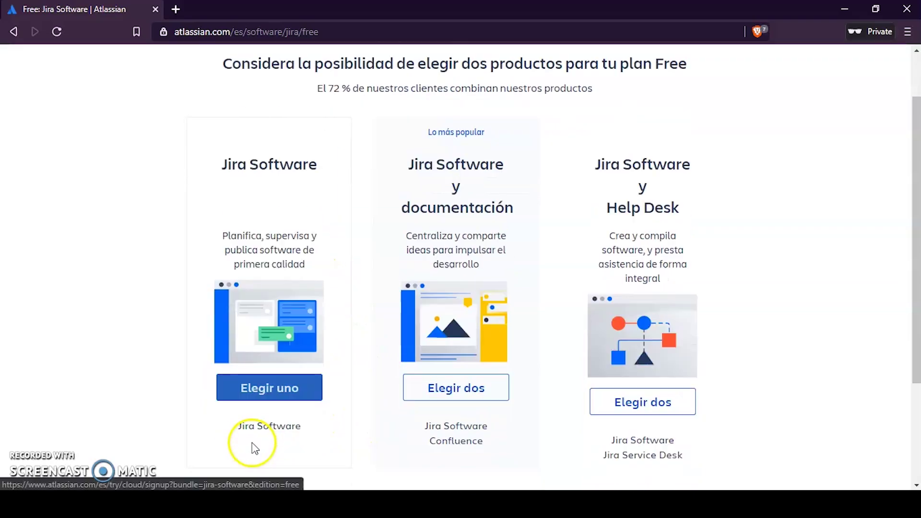
click(257, 393)
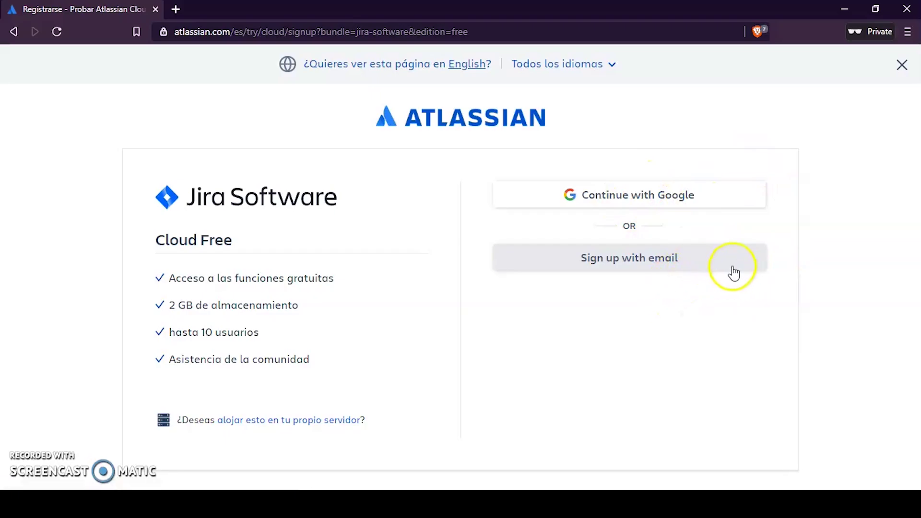
click(633, 201)
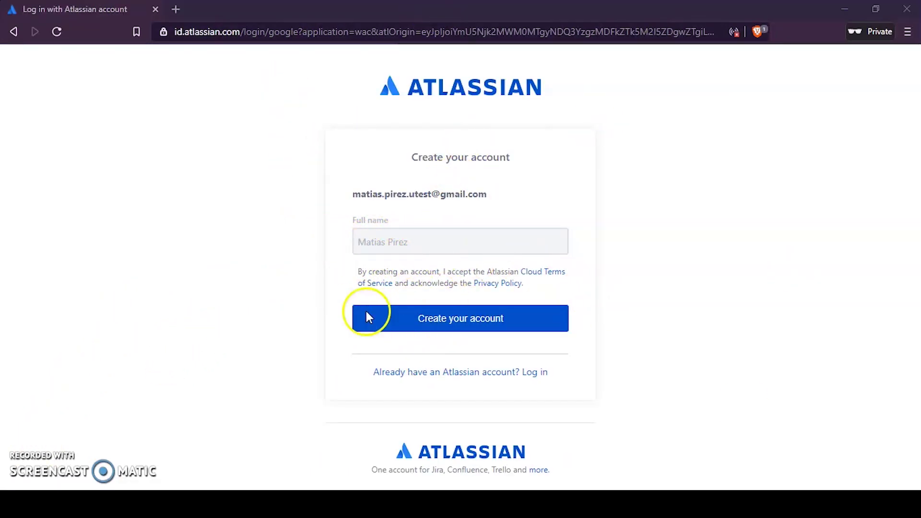
click(514, 334)
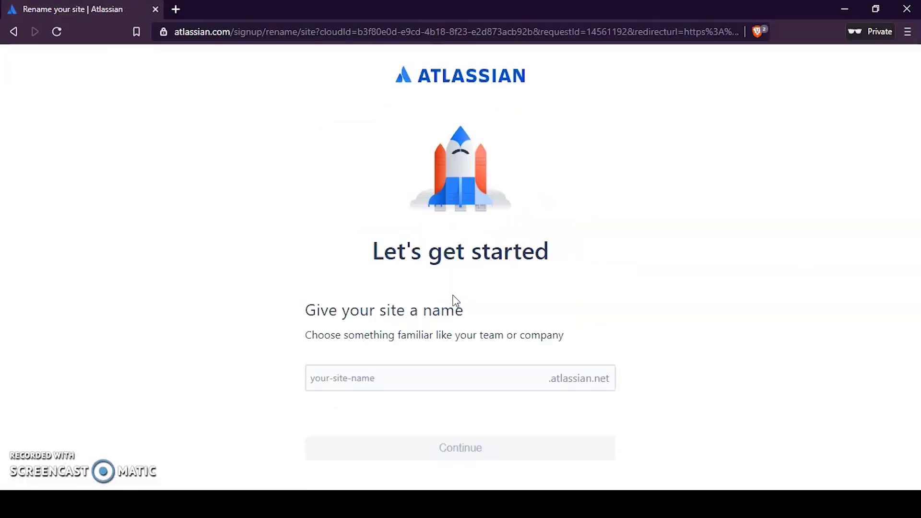
Name the new Atlassian site tutorialjira-testingparatodos and continue with the setup
click(450, 381)
text(tutorialjira-testingparatodos)
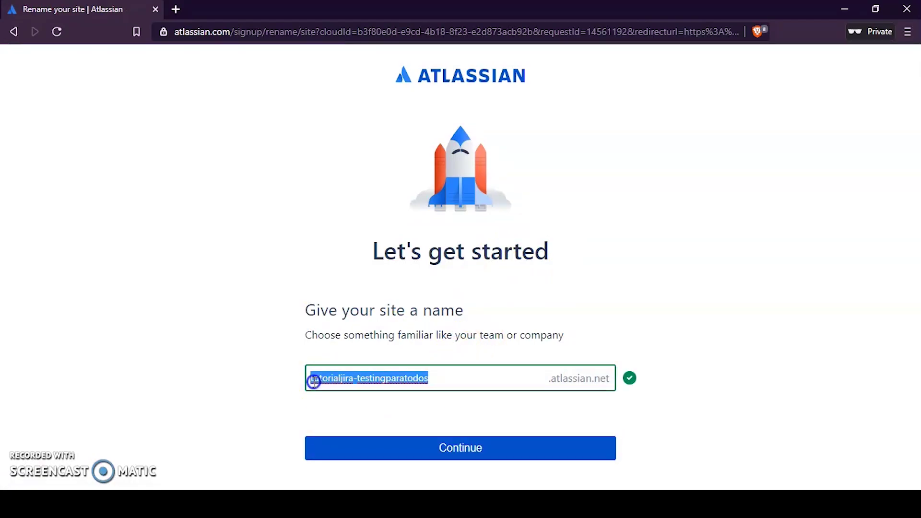
click(381, 386)
click(576, 381)
click(559, 387)
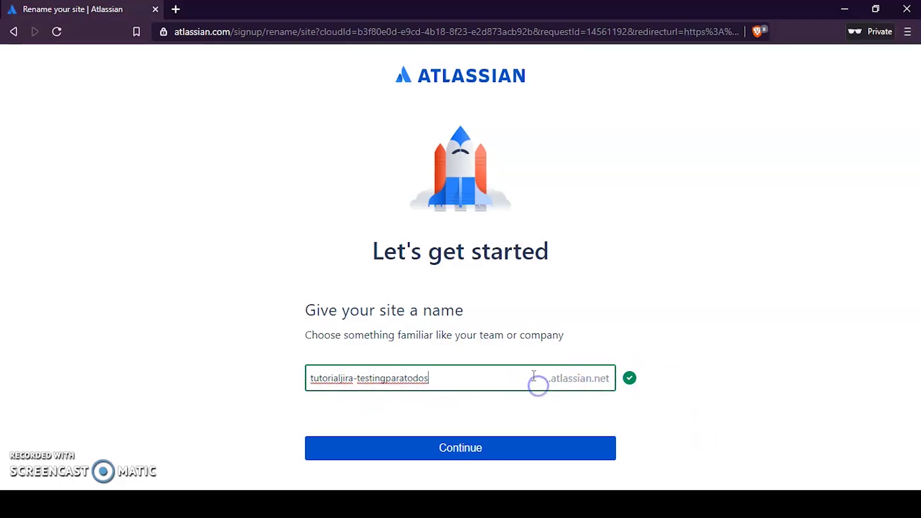
click(497, 441)
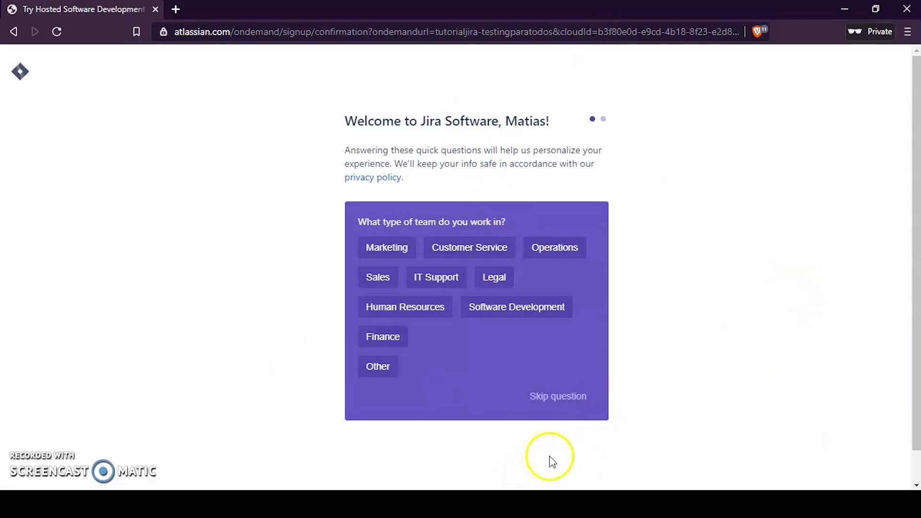
Skip the personalization questions, the team invitations and the Jira experience question
click(558, 397)
click(559, 386)
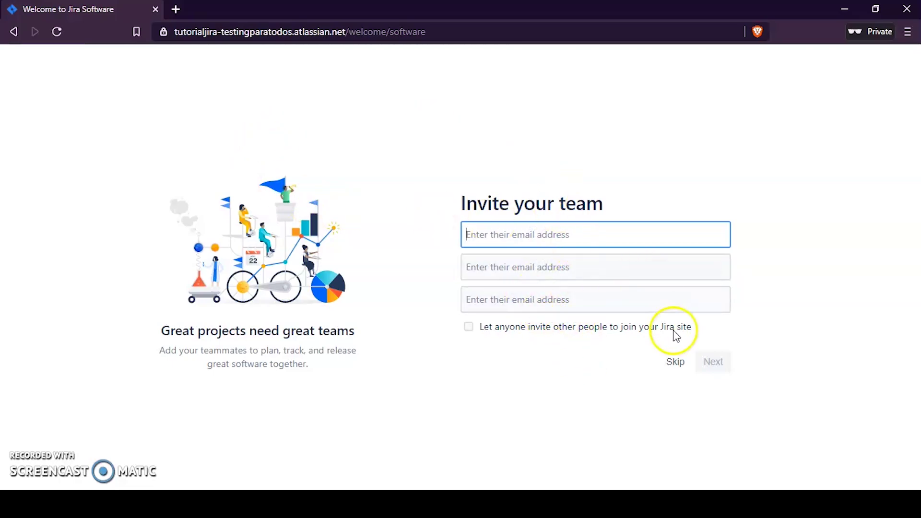
click(676, 364)
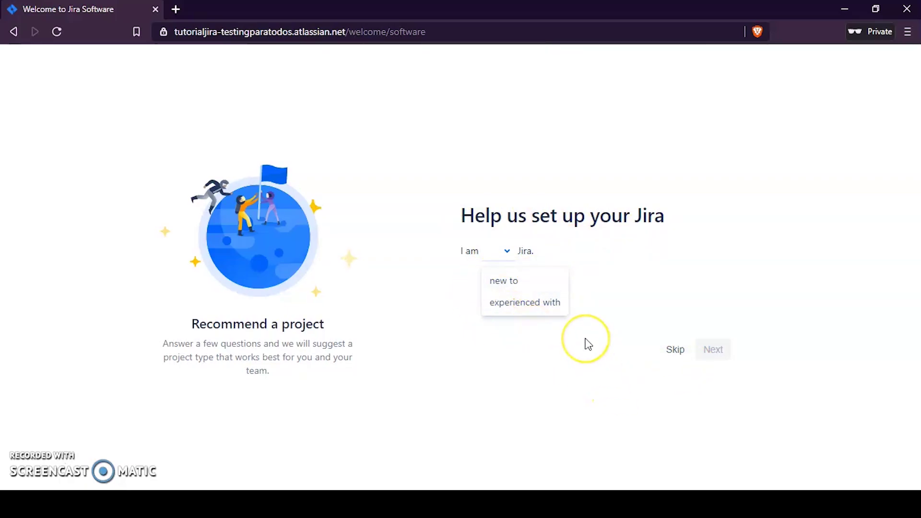
click(677, 354)
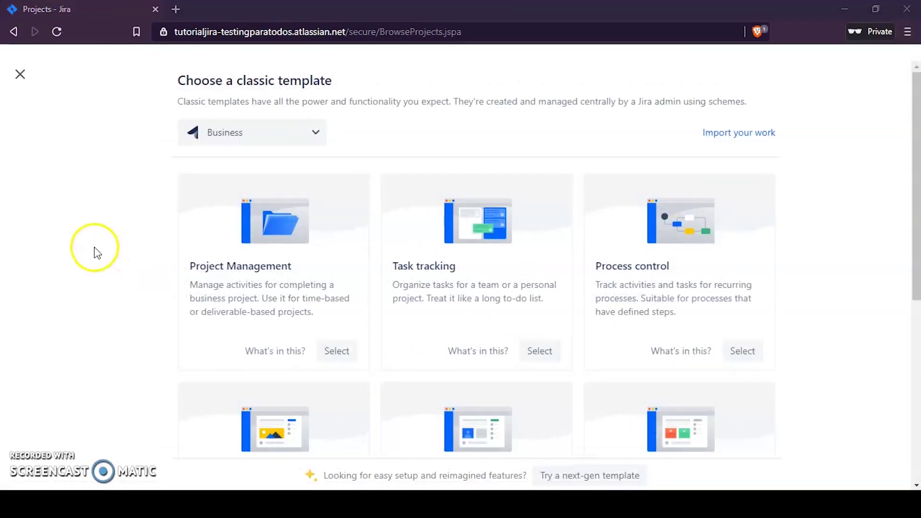
Choose the classic Scrum template from the Software category for the new project
click(213, 130)
click(198, 173)
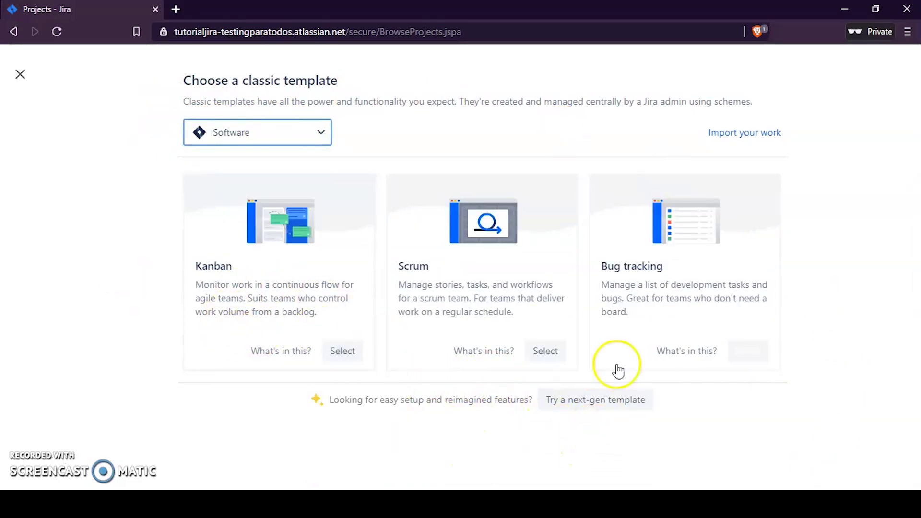
click(549, 359)
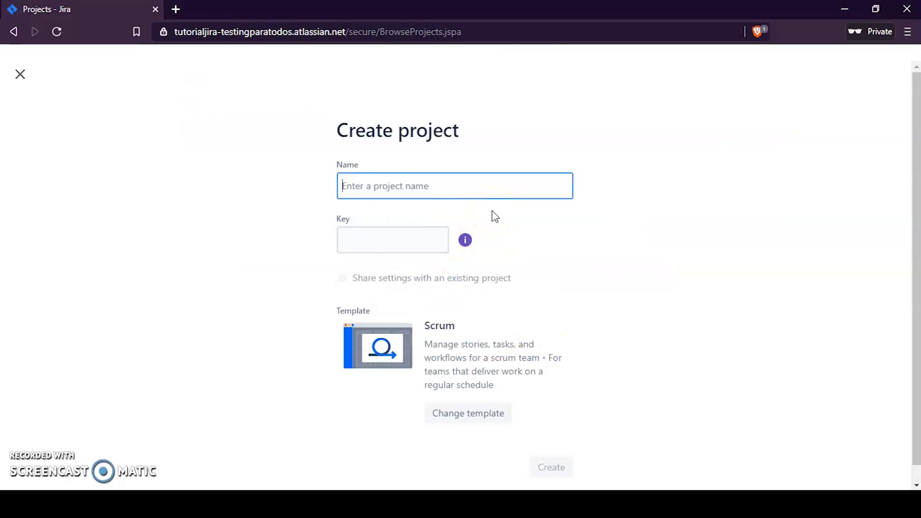
Create the Scrum project with the name Practicando and the key PRC, and close the Quickstart guide
text(Practicando)
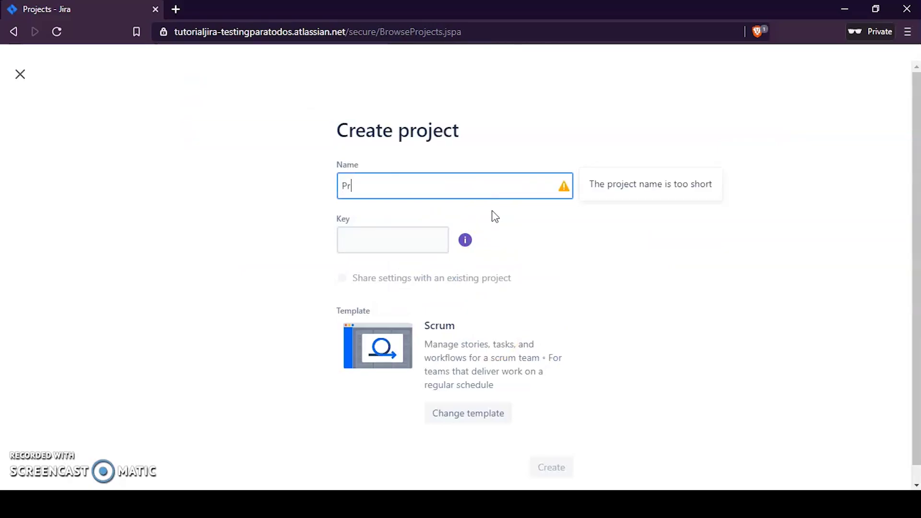
click(554, 252)
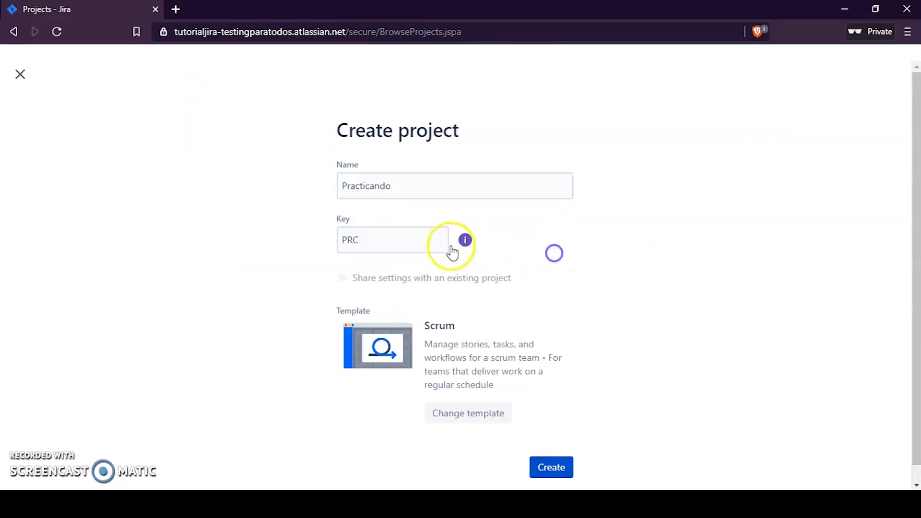
click(362, 235)
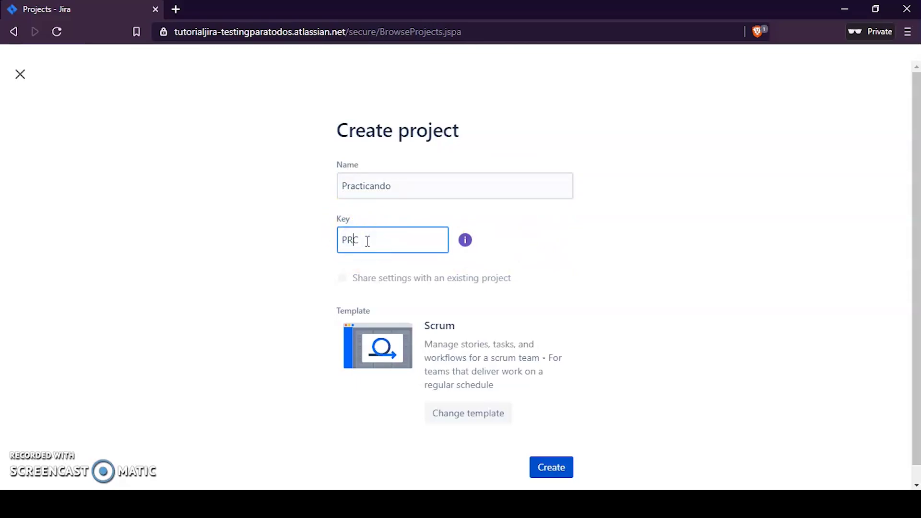
click(340, 248)
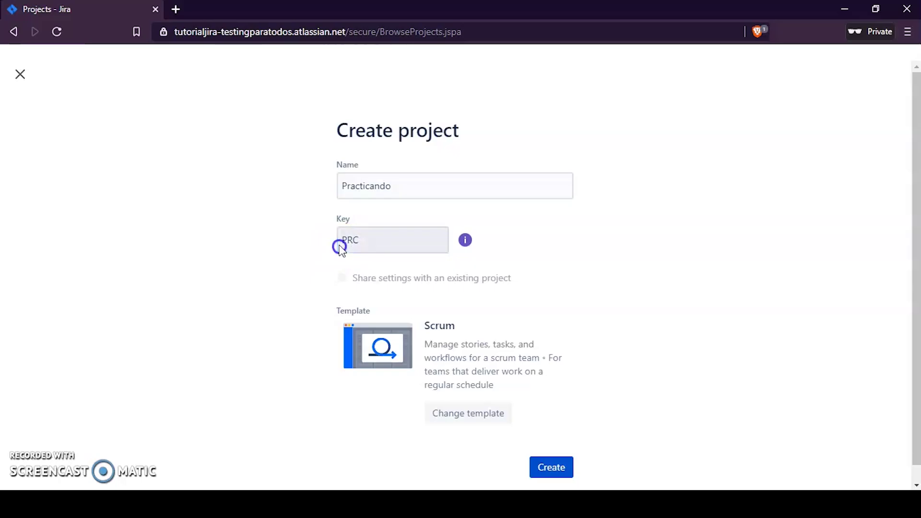
click(361, 244)
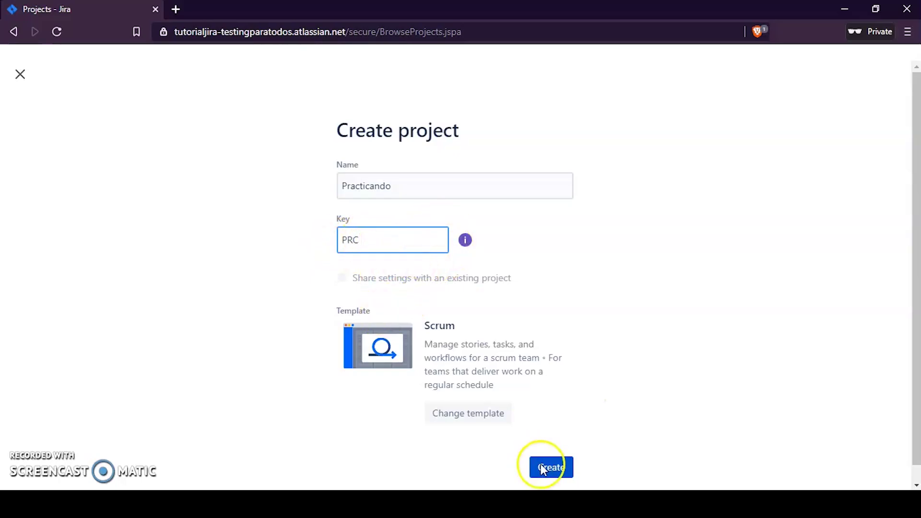
click(565, 469)
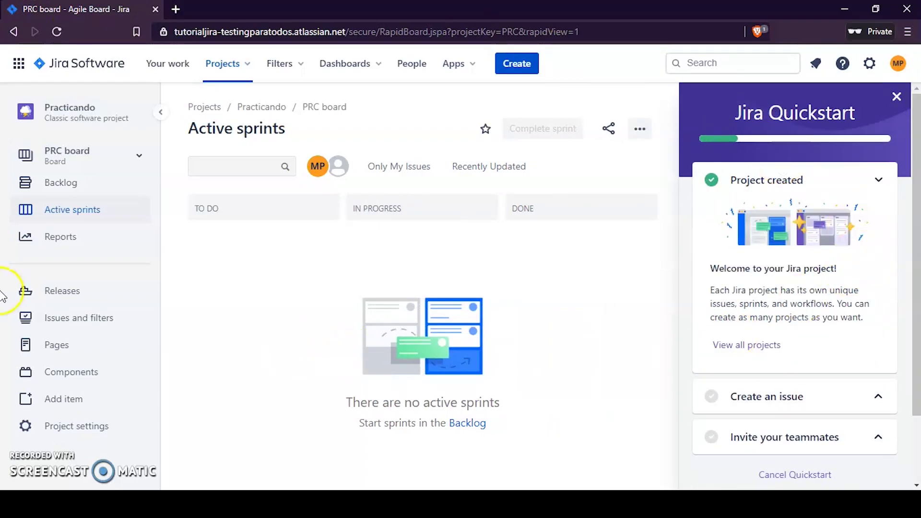
click(897, 97)
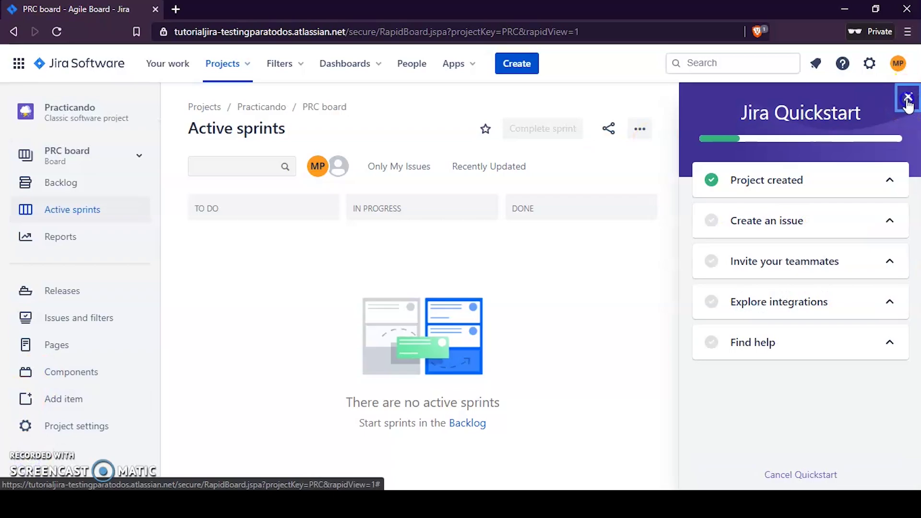
click(907, 100)
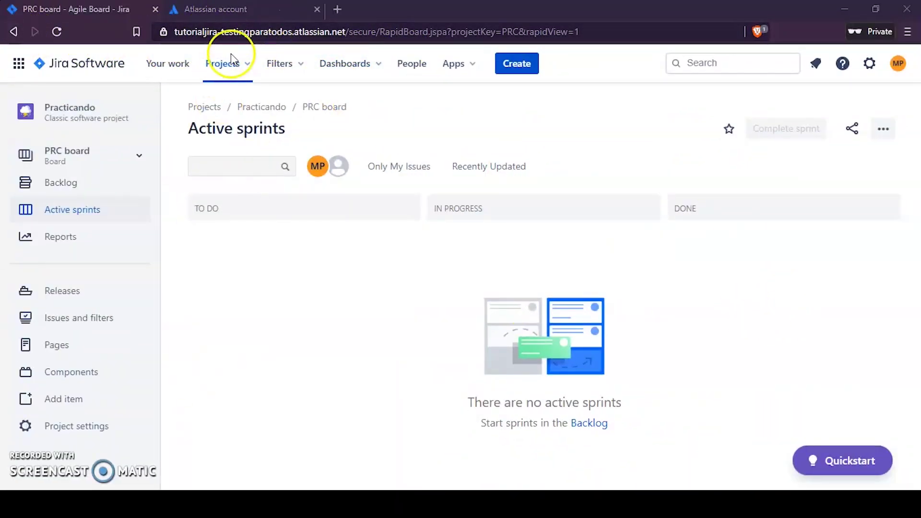
Examine the language options in the Atlassian account preferences and return to the PRC board
click(898, 63)
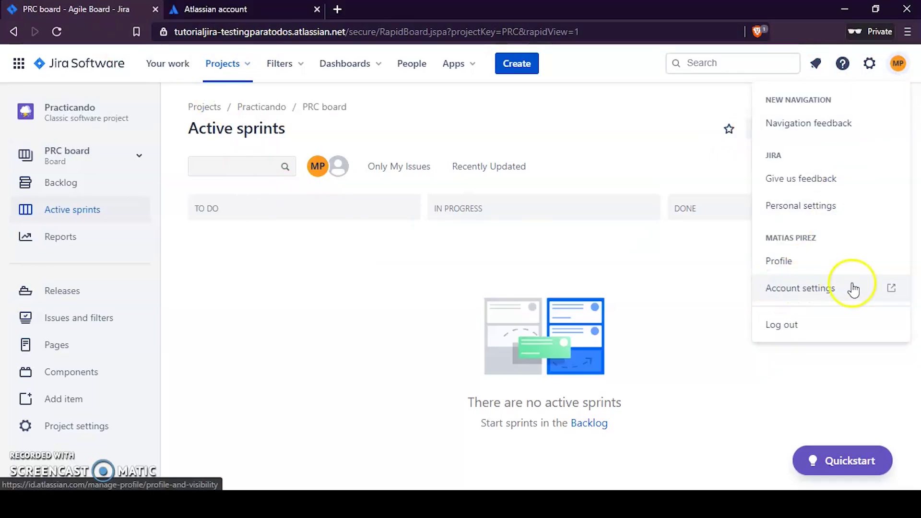
click(821, 289)
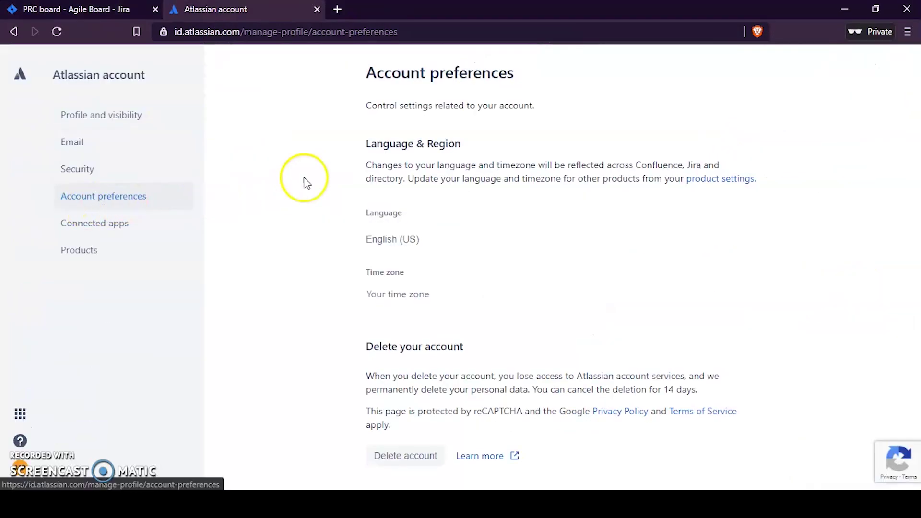
click(435, 244)
scroll(430, 364, down, 3)
key(ctrl+shift+Tab)
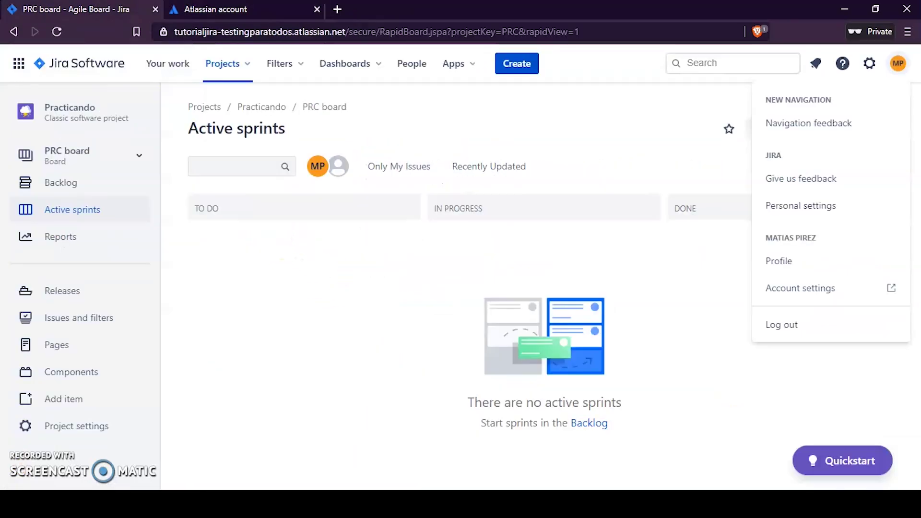
click(349, 327)
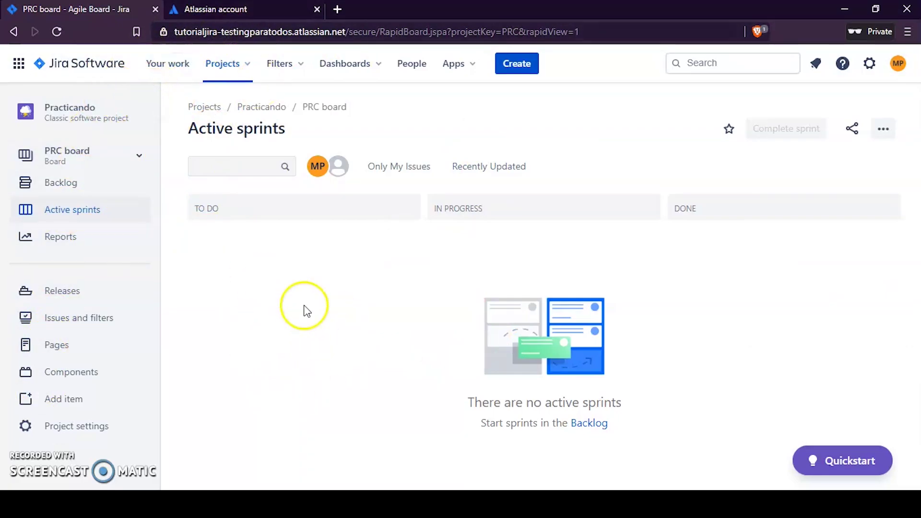
Open the list of all projects and examine the options offered for projects, filters and dashboards
click(76, 71)
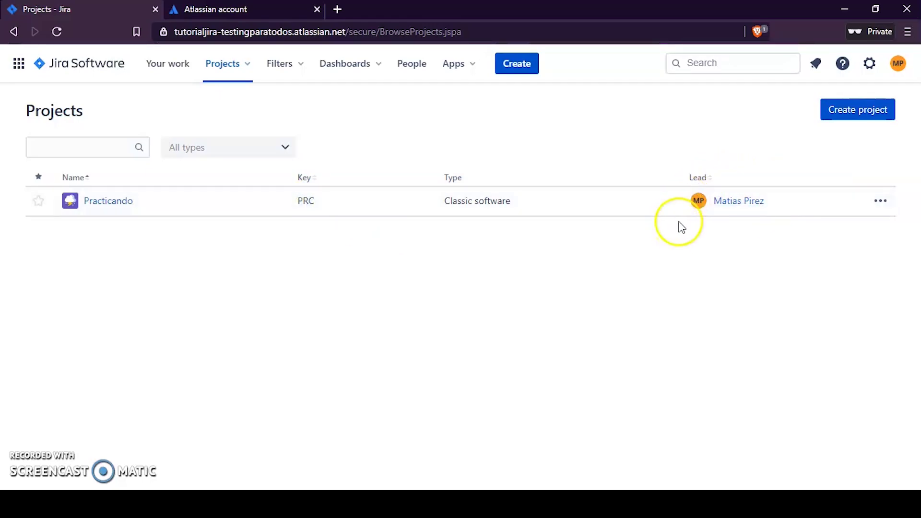
click(226, 64)
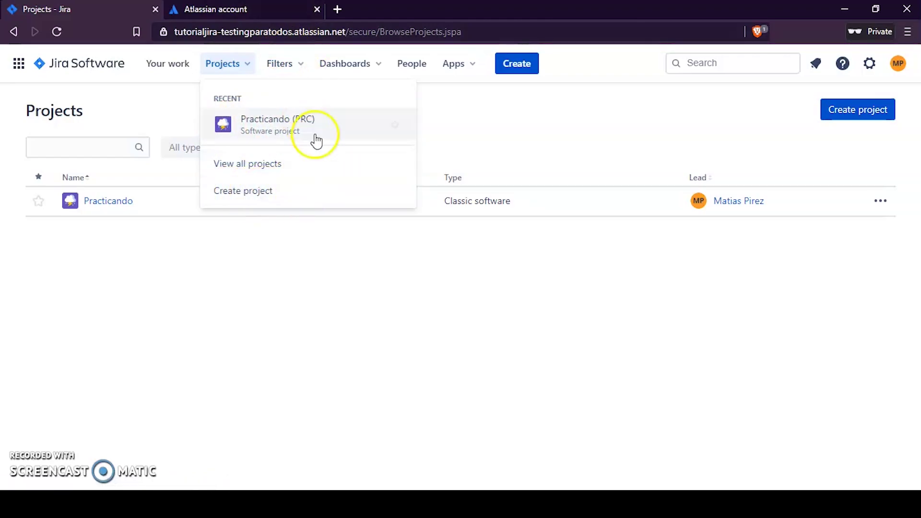
click(298, 65)
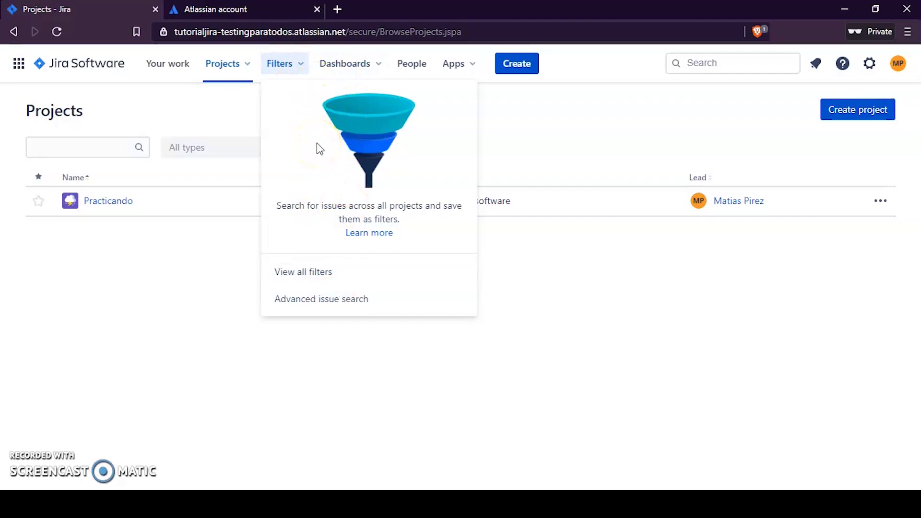
click(359, 65)
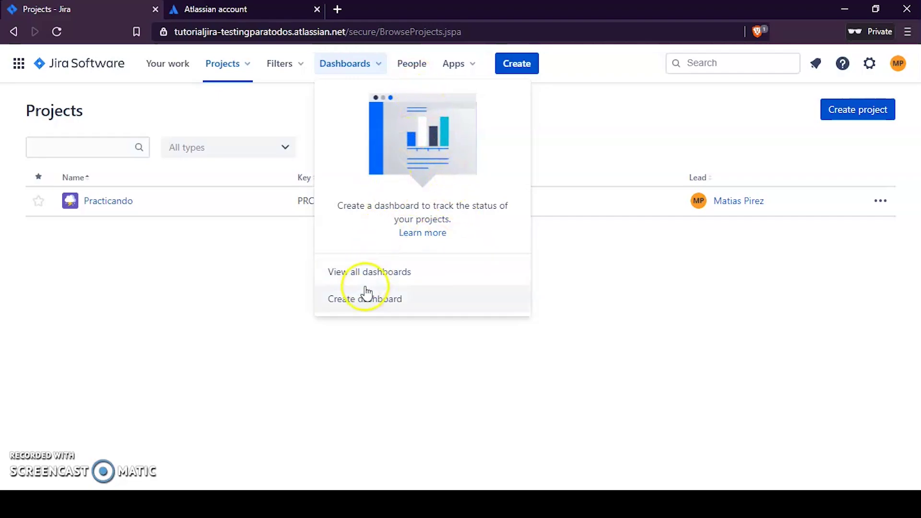
Open the People page and examine the options offered for apps and for searching Jira
click(412, 64)
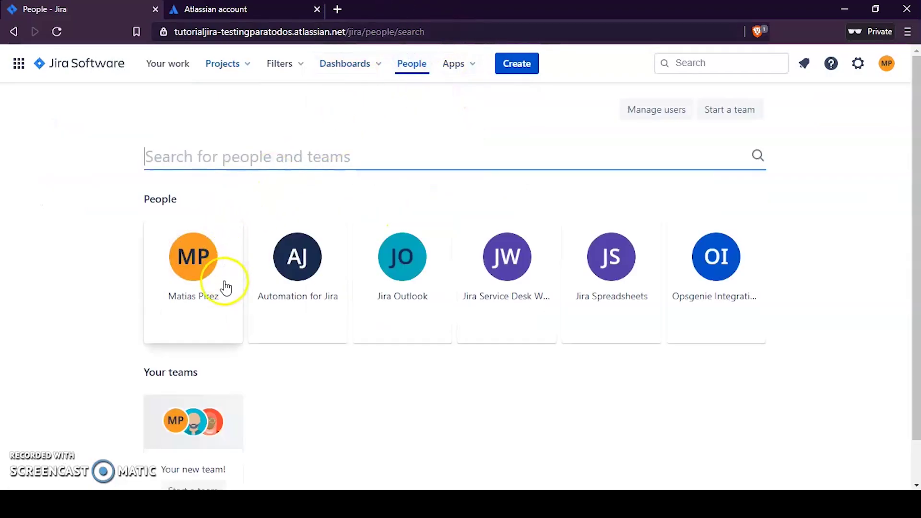
click(168, 154)
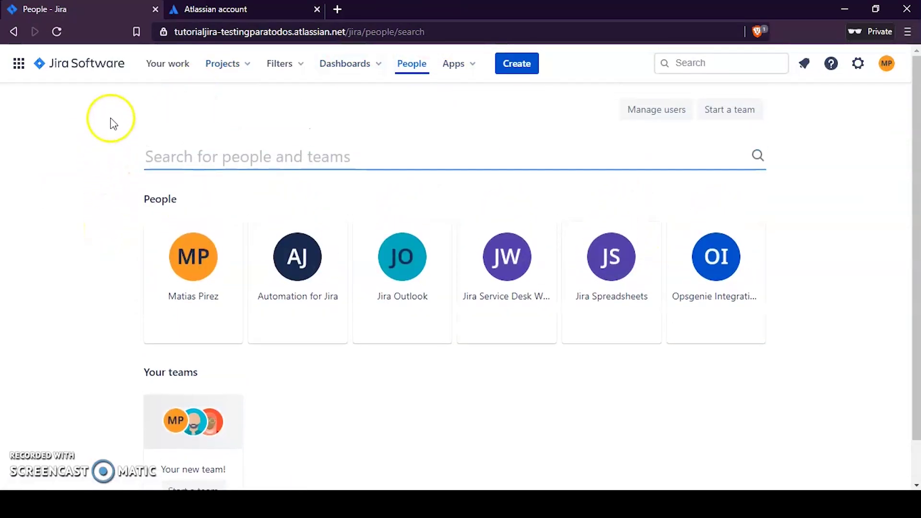
click(459, 72)
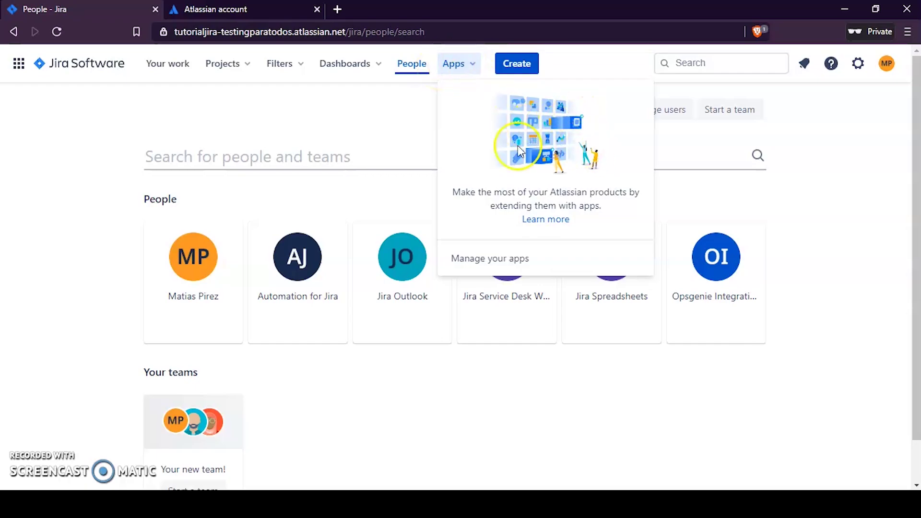
click(474, 71)
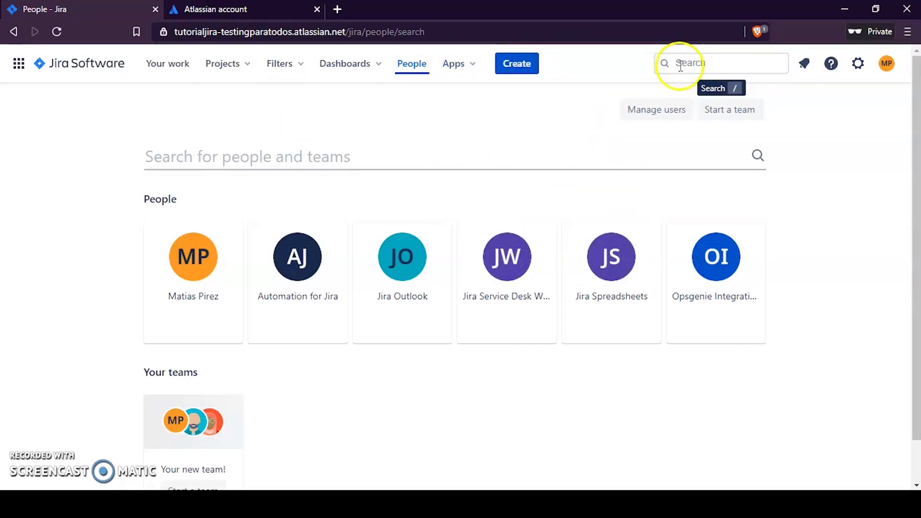
click(674, 66)
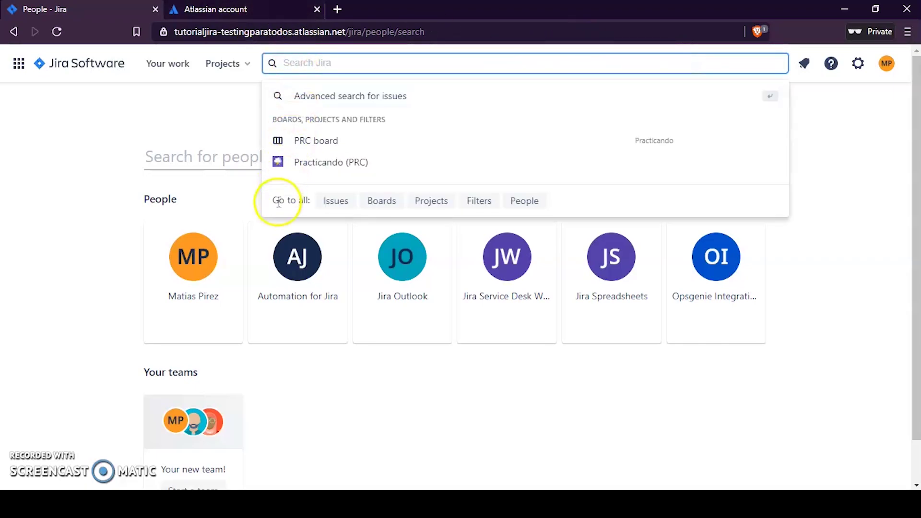
click(172, 191)
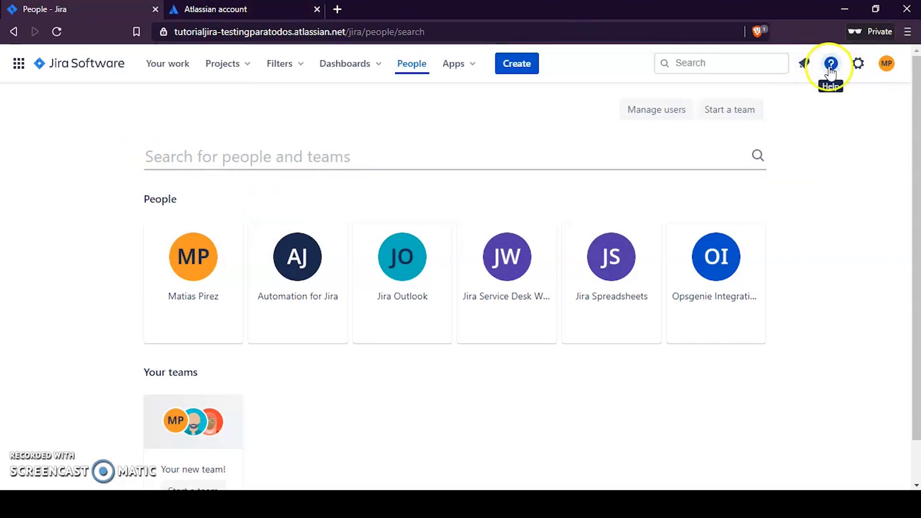
Open the Practicando project's board and examine the options for switching between boards or creating one
click(232, 62)
click(272, 132)
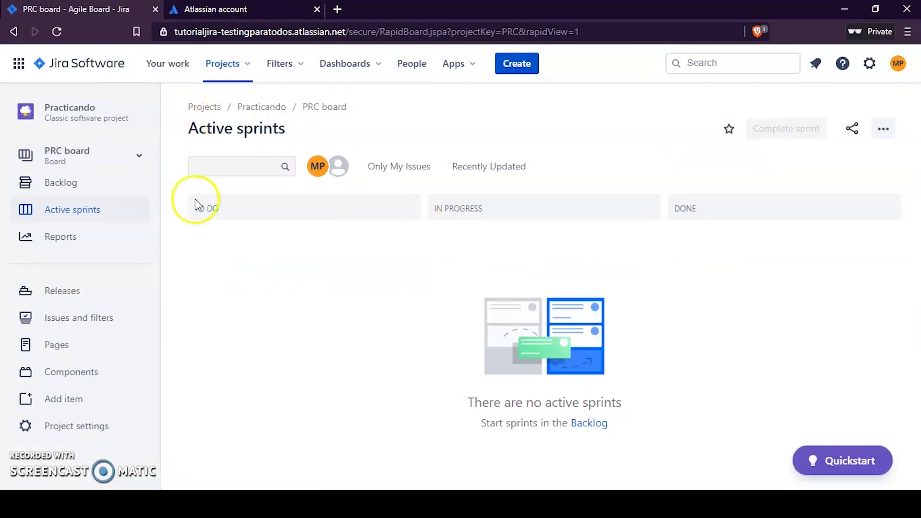
click(318, 165)
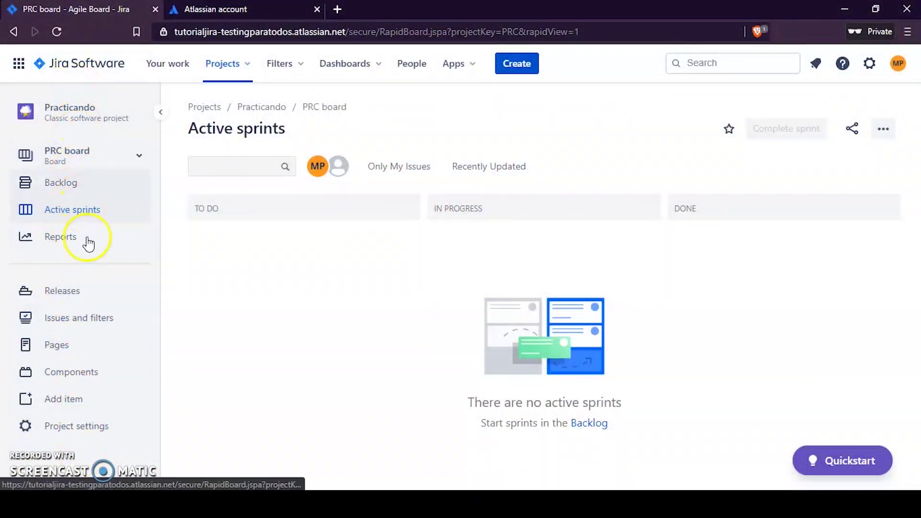
click(137, 158)
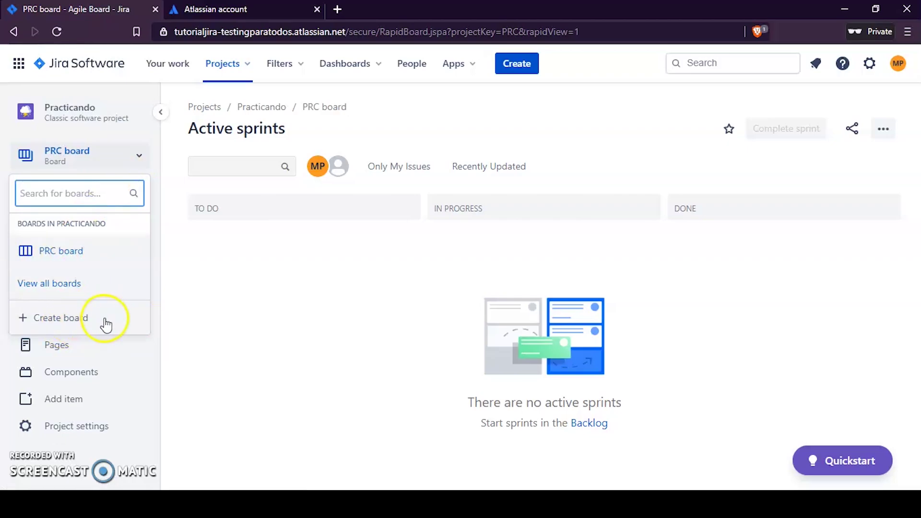
click(228, 281)
View the Practicando project's backlog and active sprints, and request its releases
click(29, 183)
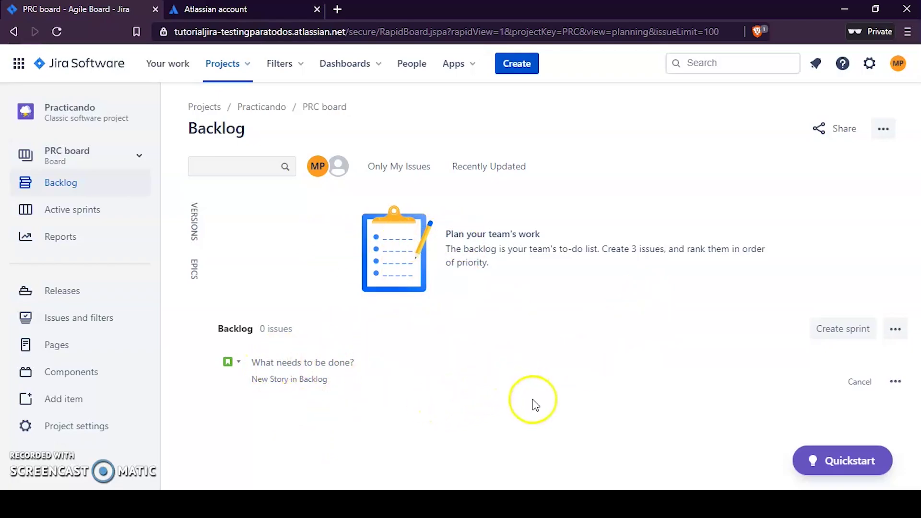
click(96, 220)
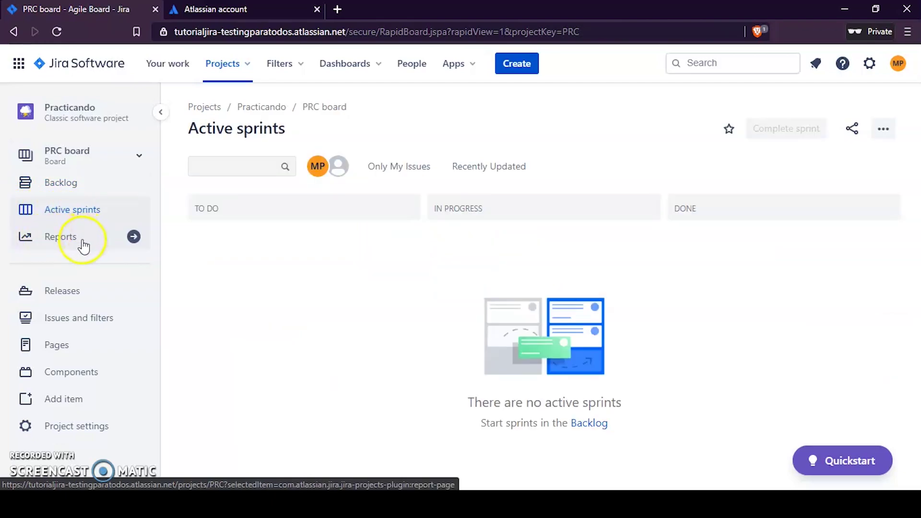
click(64, 293)
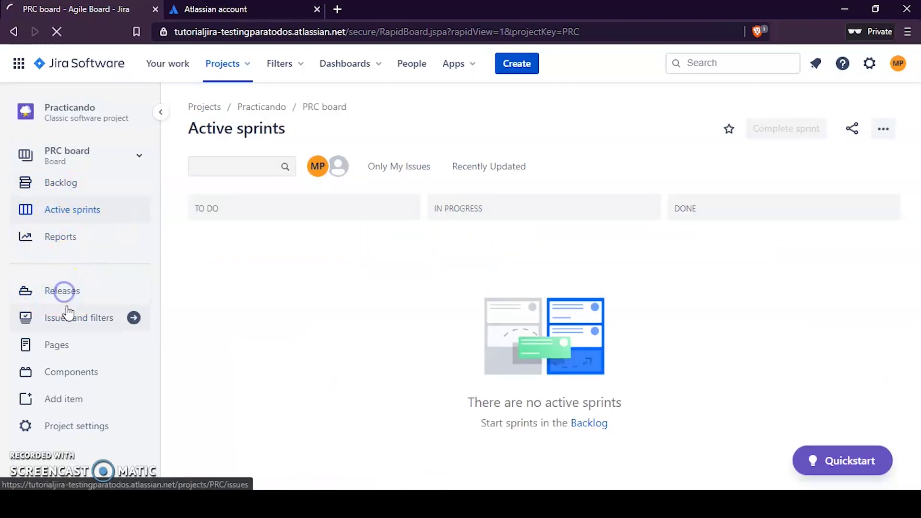
Examine the predefined issue filters of the Practicando project and return to its backlog
click(77, 317)
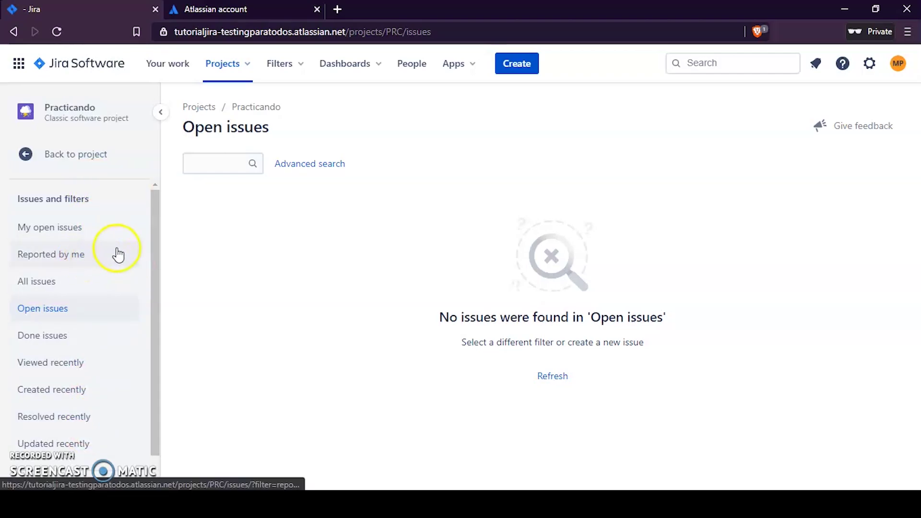
scroll(113, 403, down, 1)
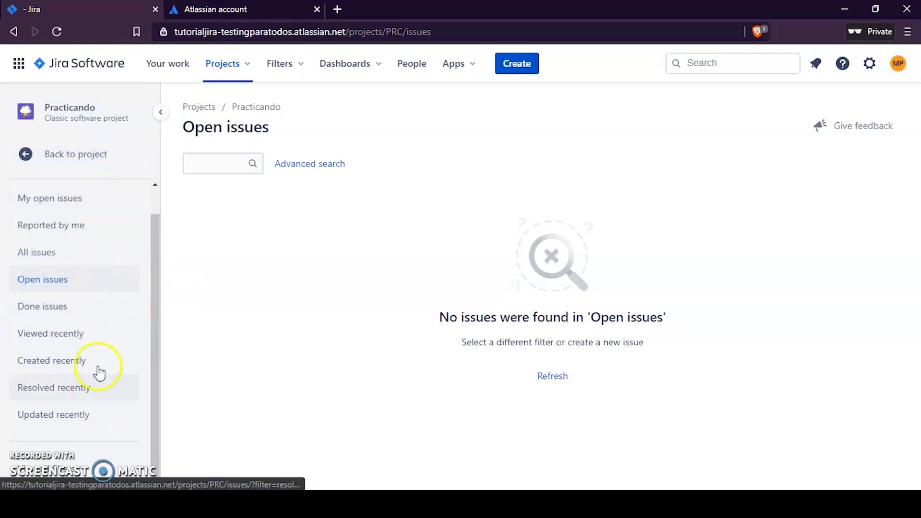
scroll(124, 202, up, 1)
click(22, 154)
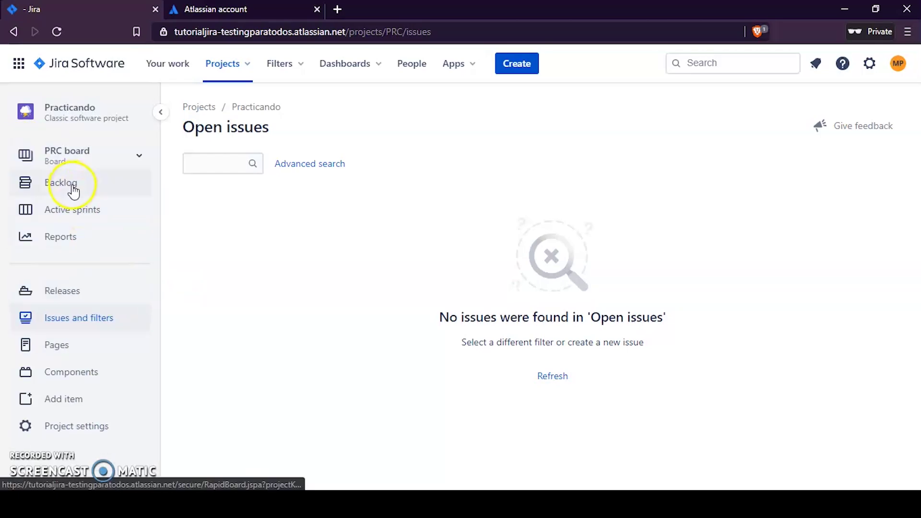
click(73, 191)
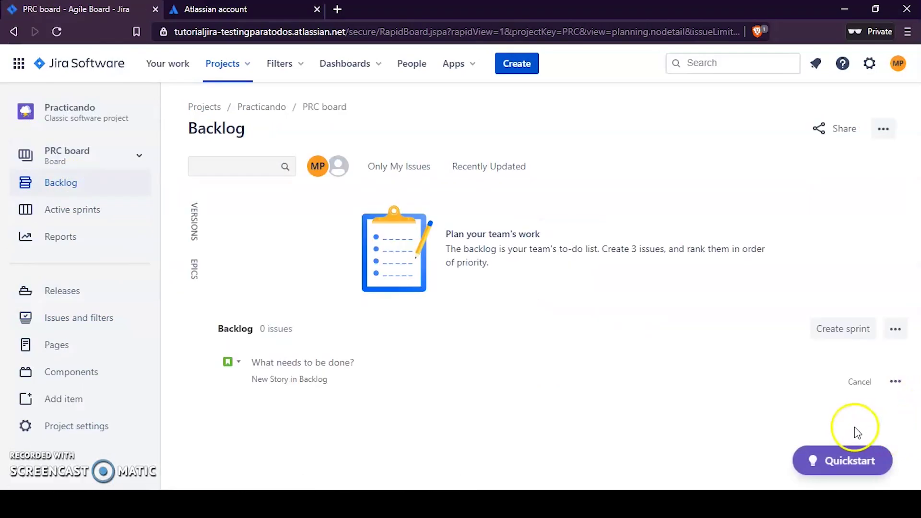